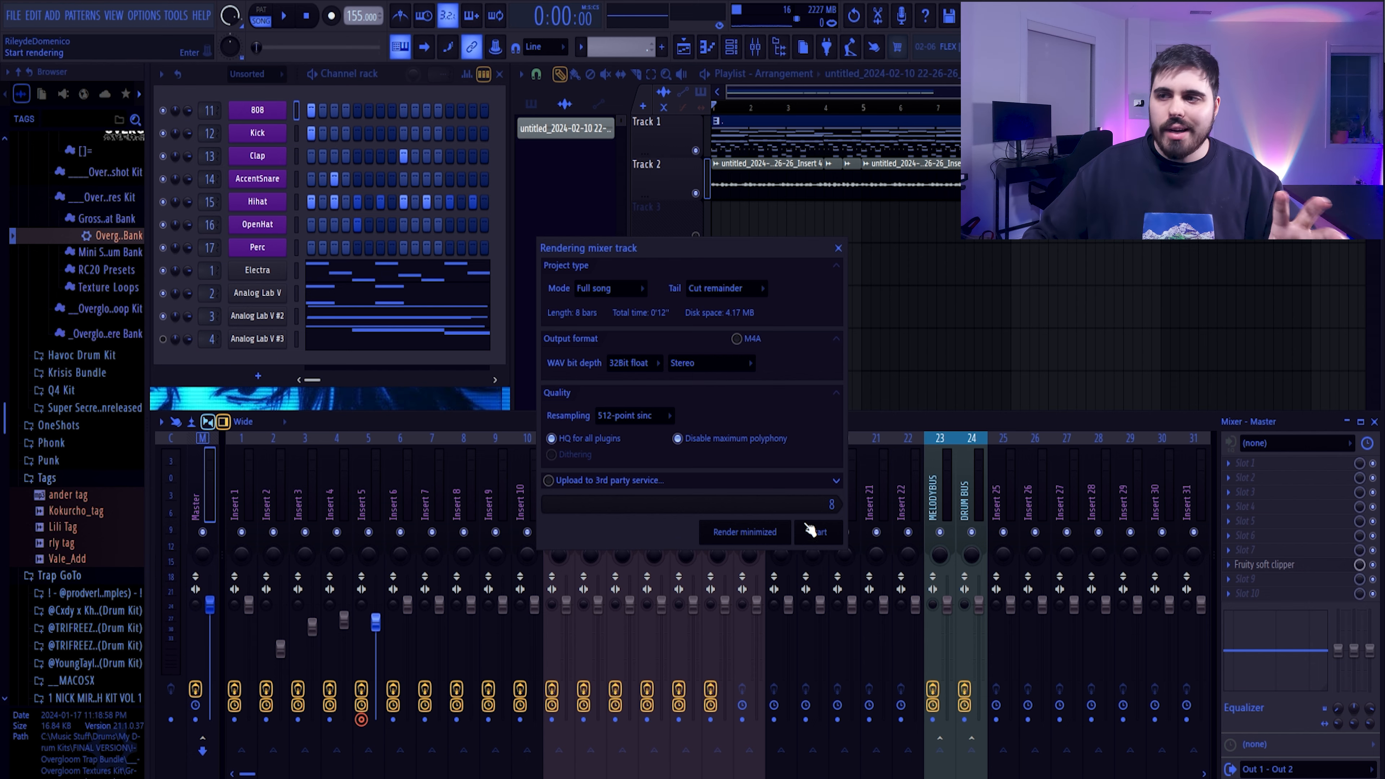
Render the Insert 5 mixer track to an audio clip and close the clip's settings window
click(816, 532)
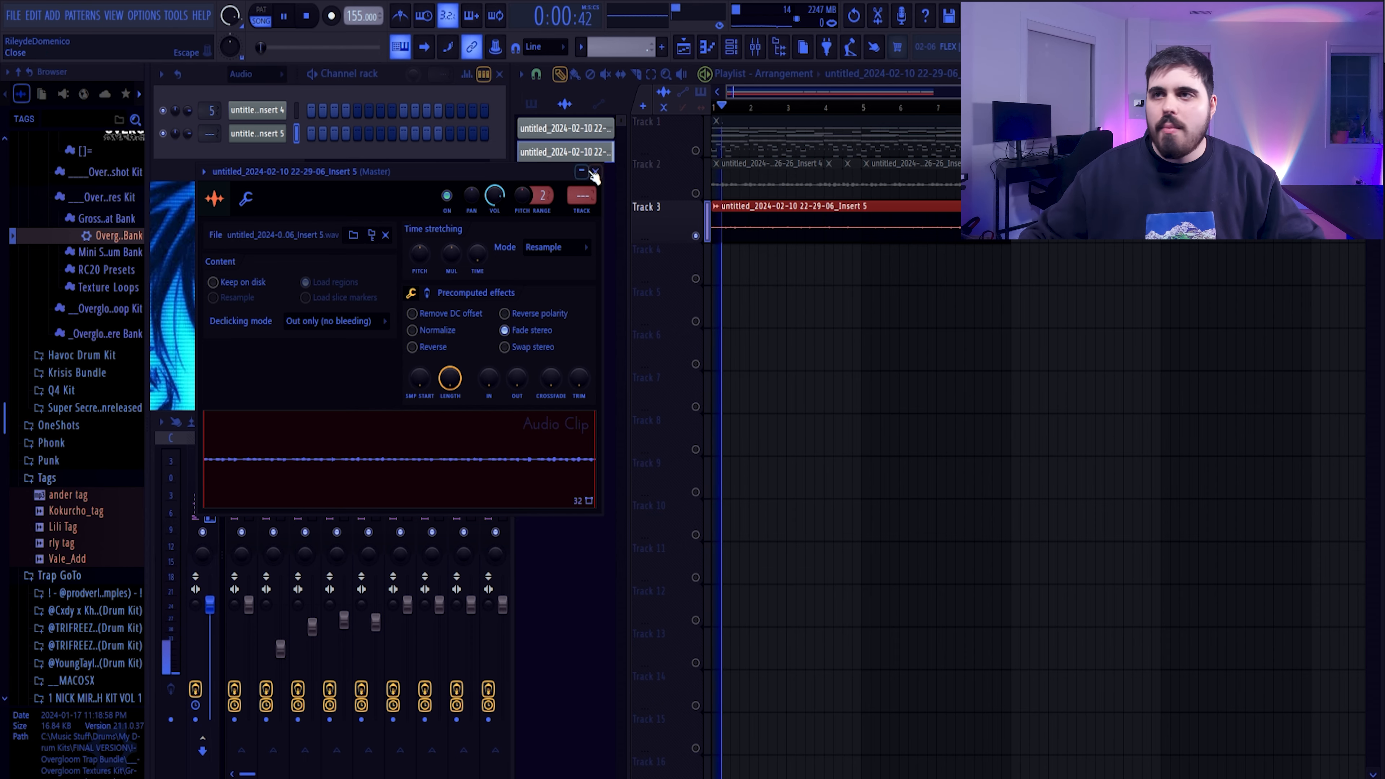
key(Escape)
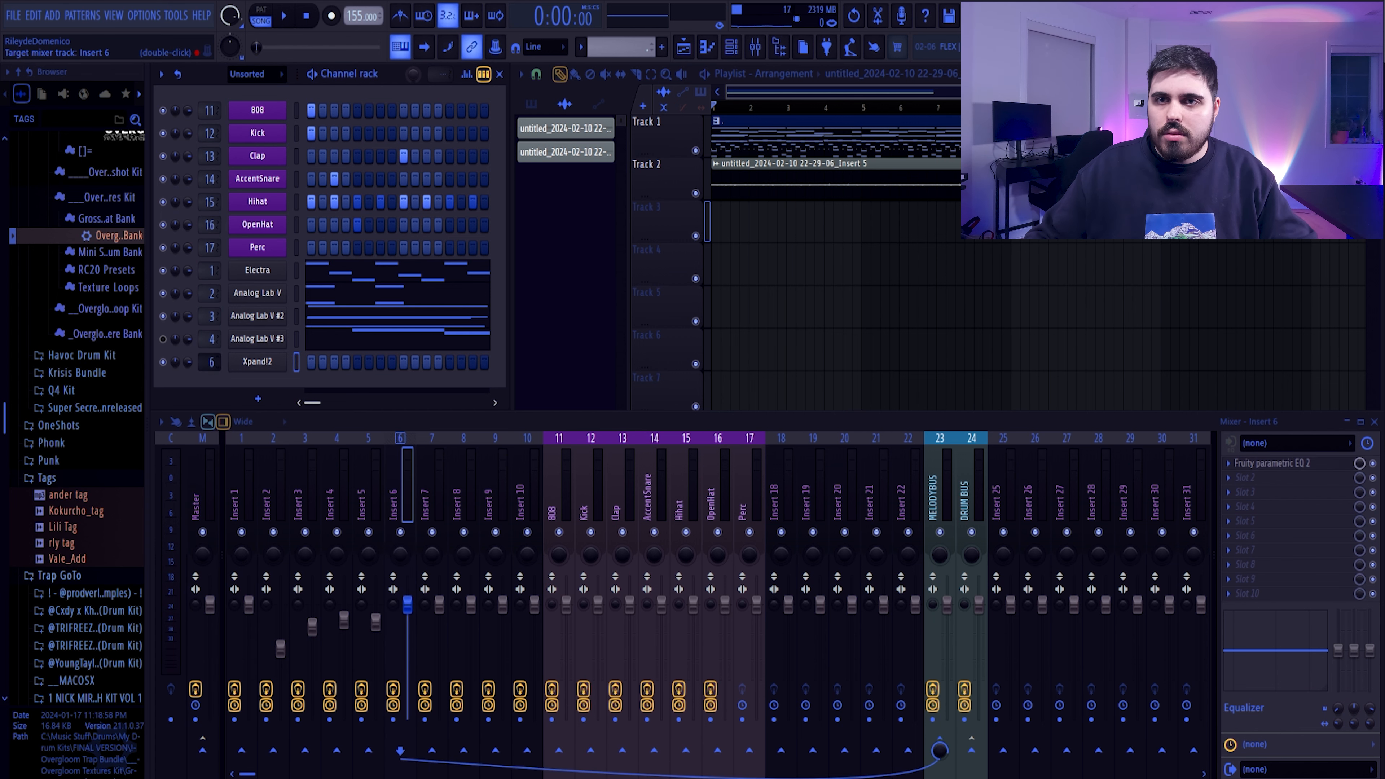
In the Xpand!2 piano roll, place one-bar D#2 notes at bars 1, 3, 5 and 7
right_click(261, 361)
click(334, 364)
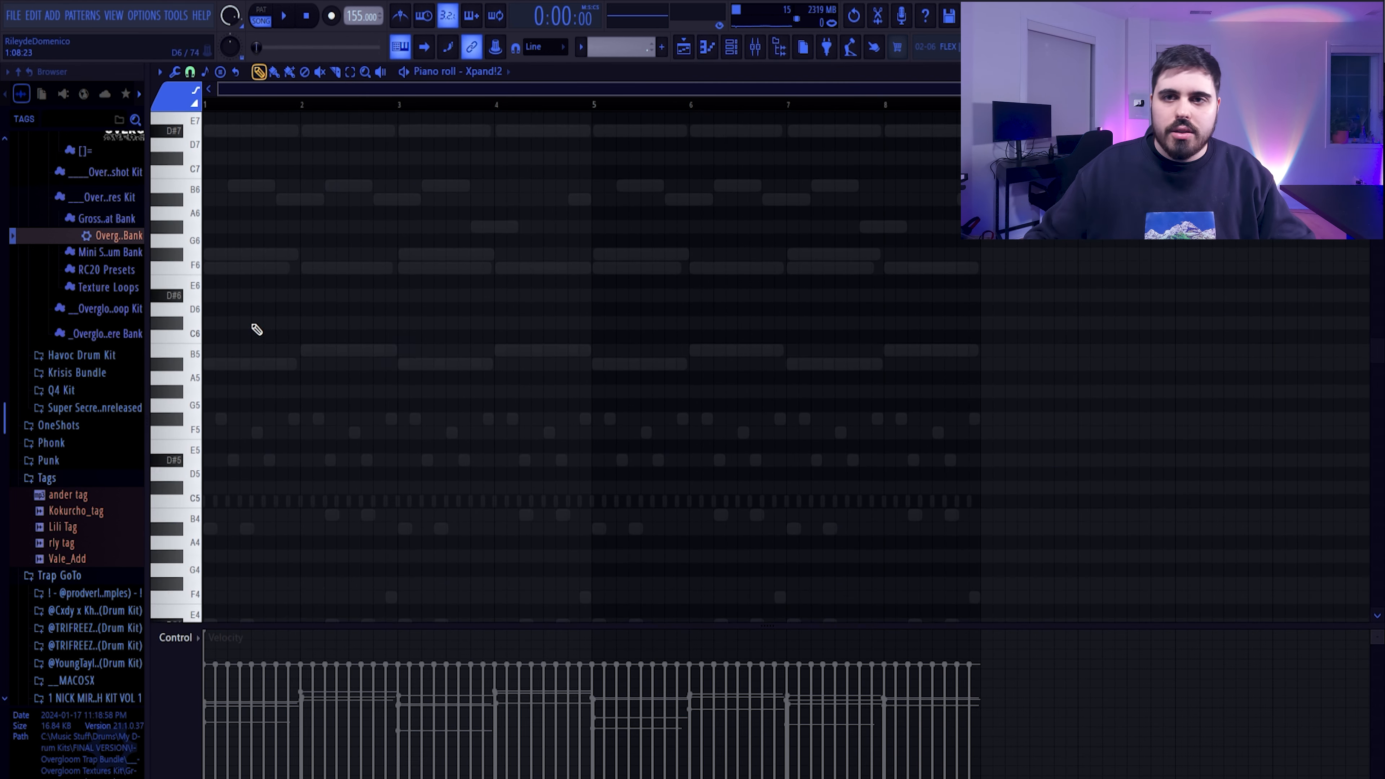
scroll(349, 409, down, 5)
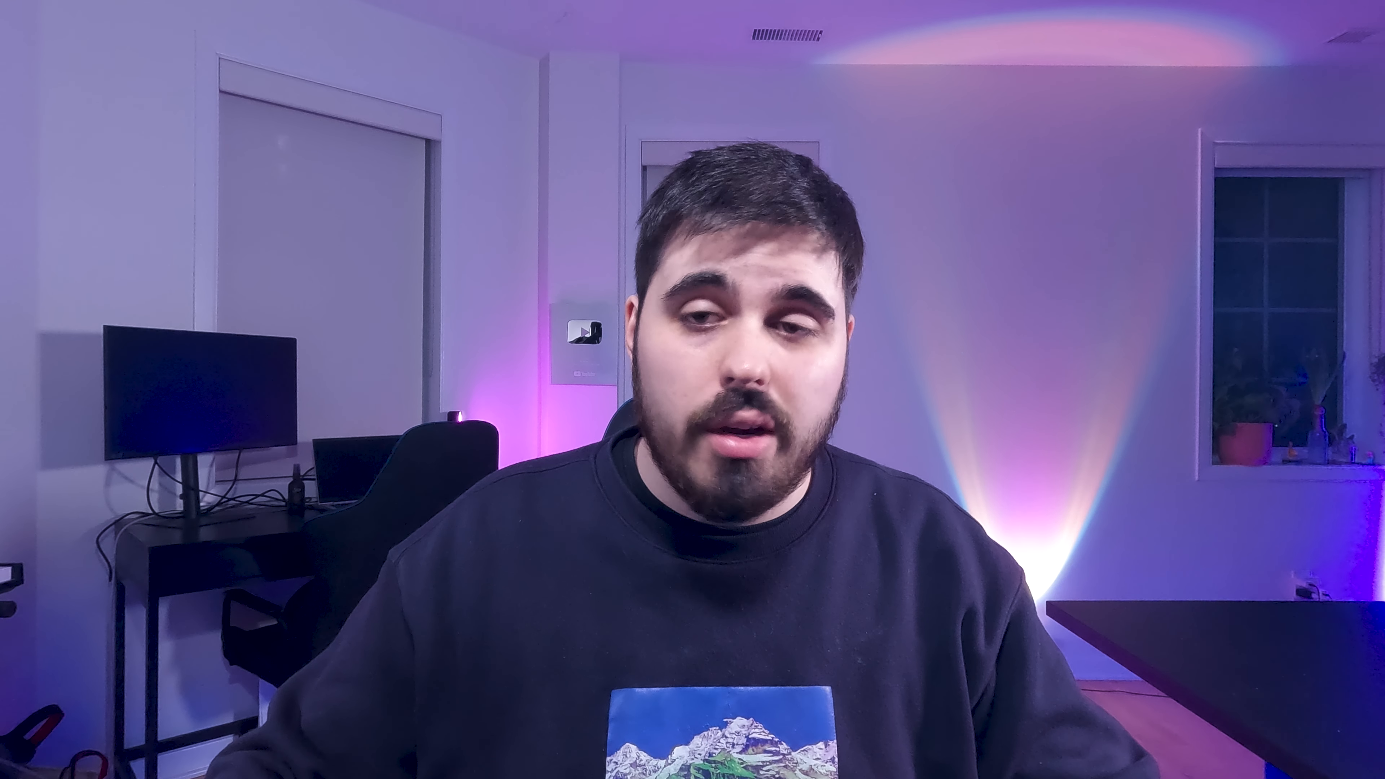
drag(207, 548, 338, 567)
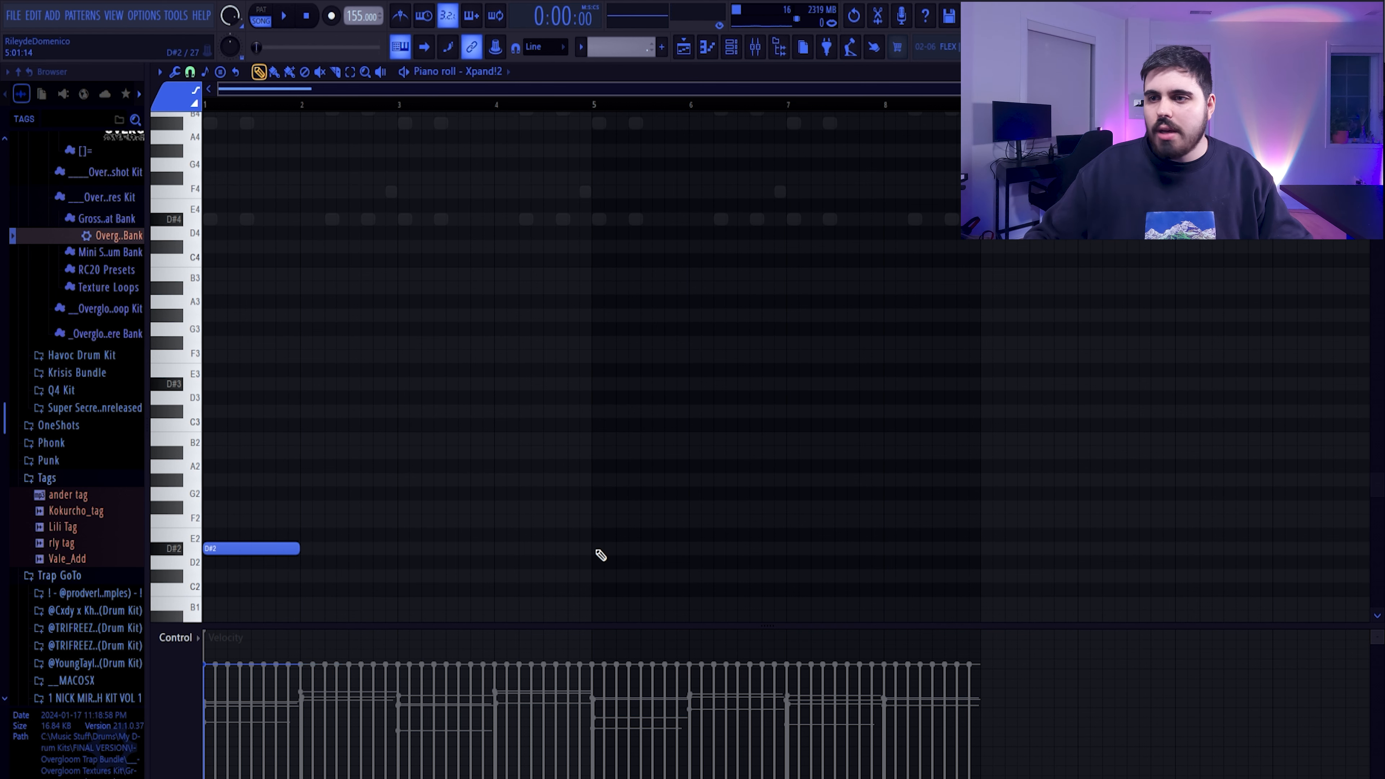
key(space)
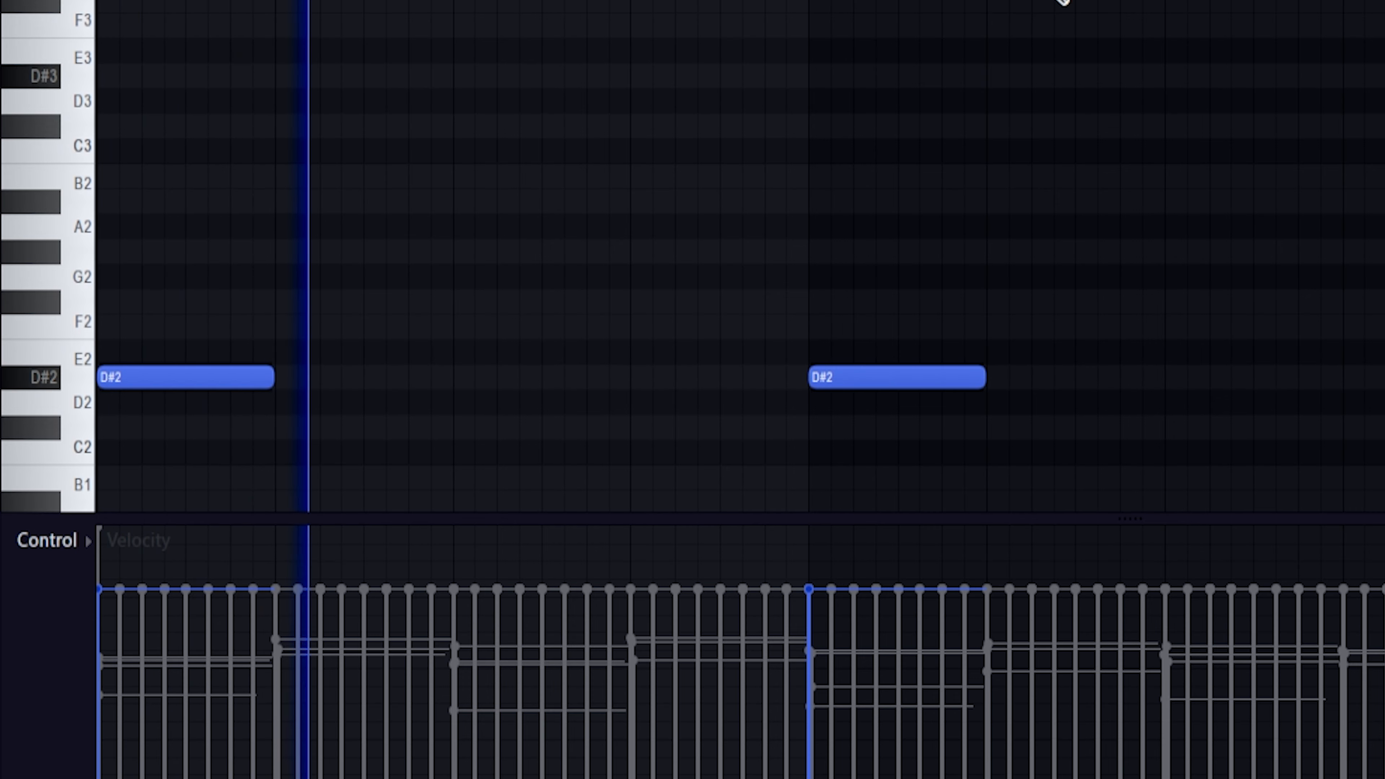
click(469, 378)
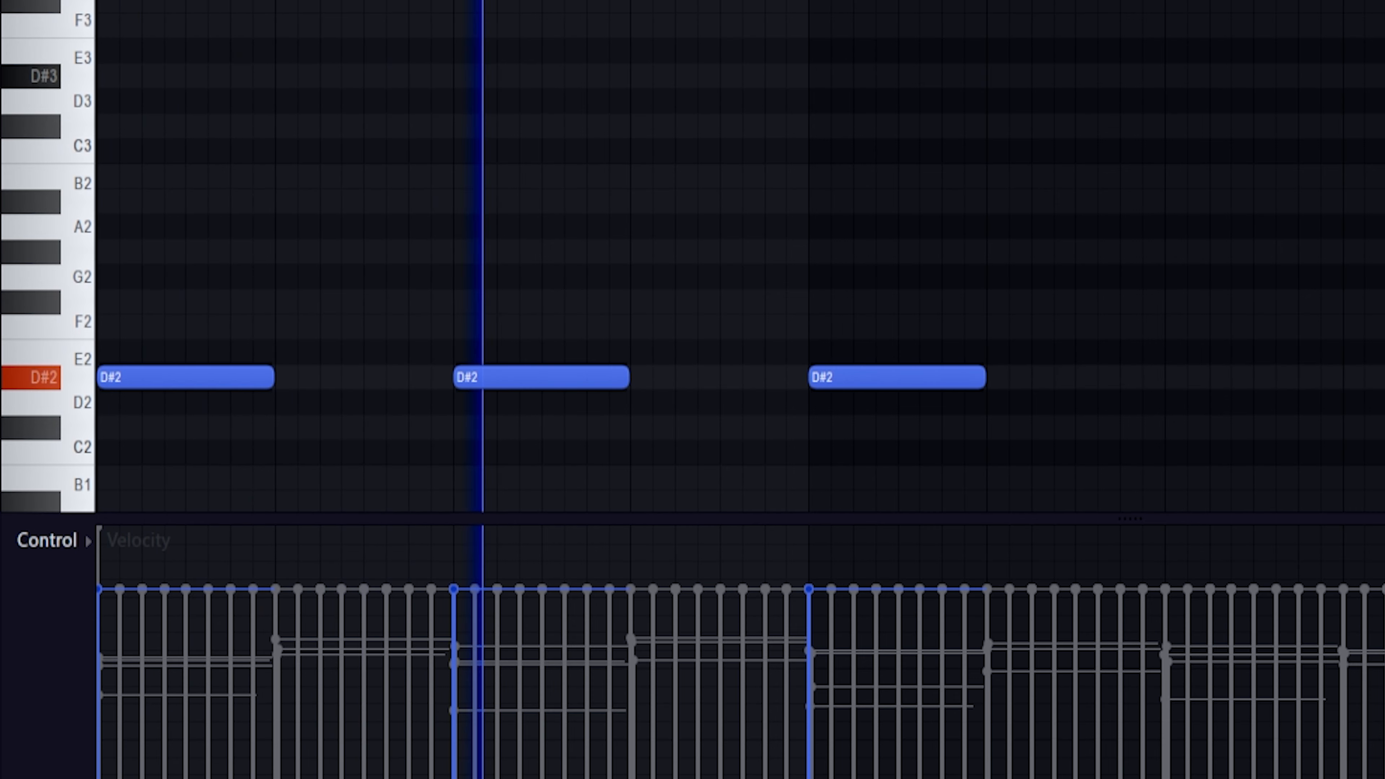
click(1174, 378)
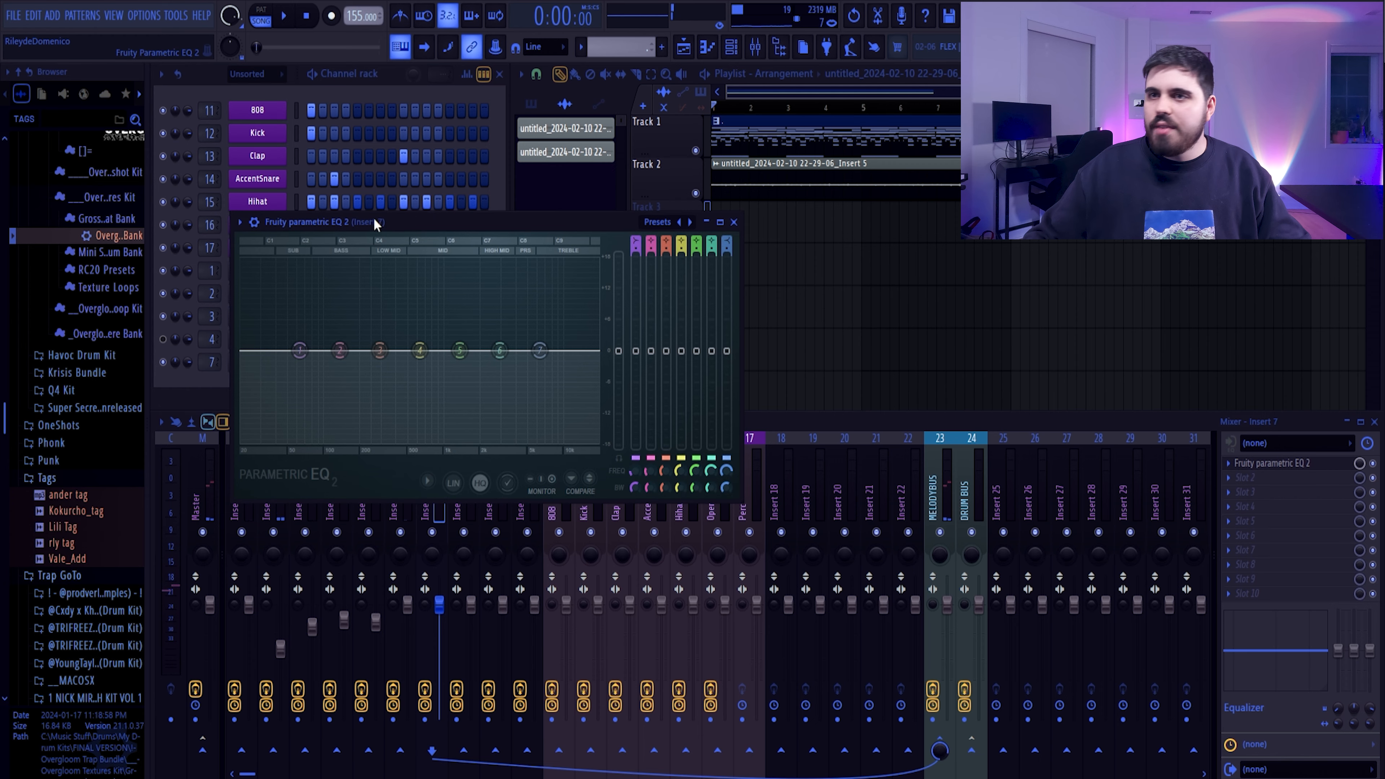
During playback, change the band 1 filter type and frequency in Insert 7's Fruity Parametric EQ 2
drag(374, 218, 374, 188)
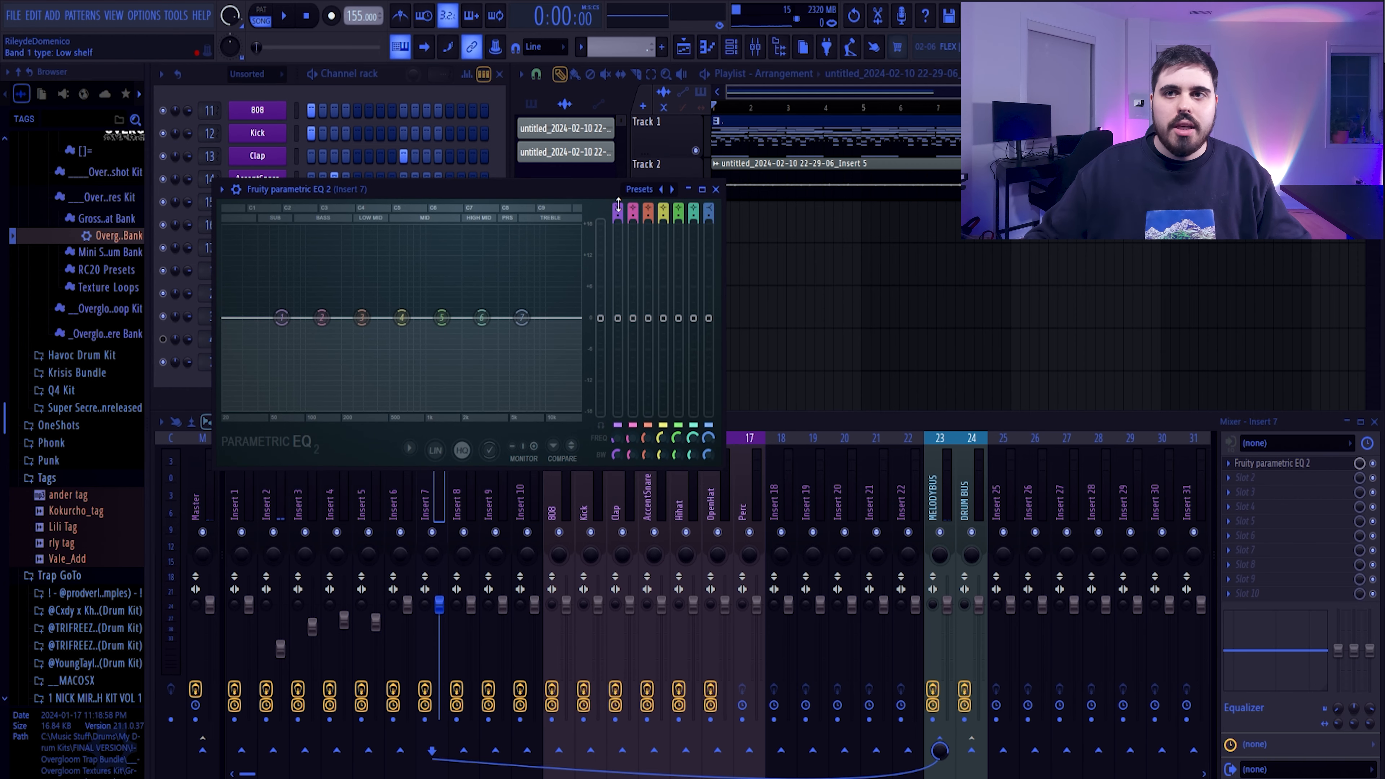
key(space)
mouse_move(617, 205)
mouse_down()
mouse_move(618, 229)
mouse_move(618, 196)
mouse_up()
drag(616, 438, 616, 424)
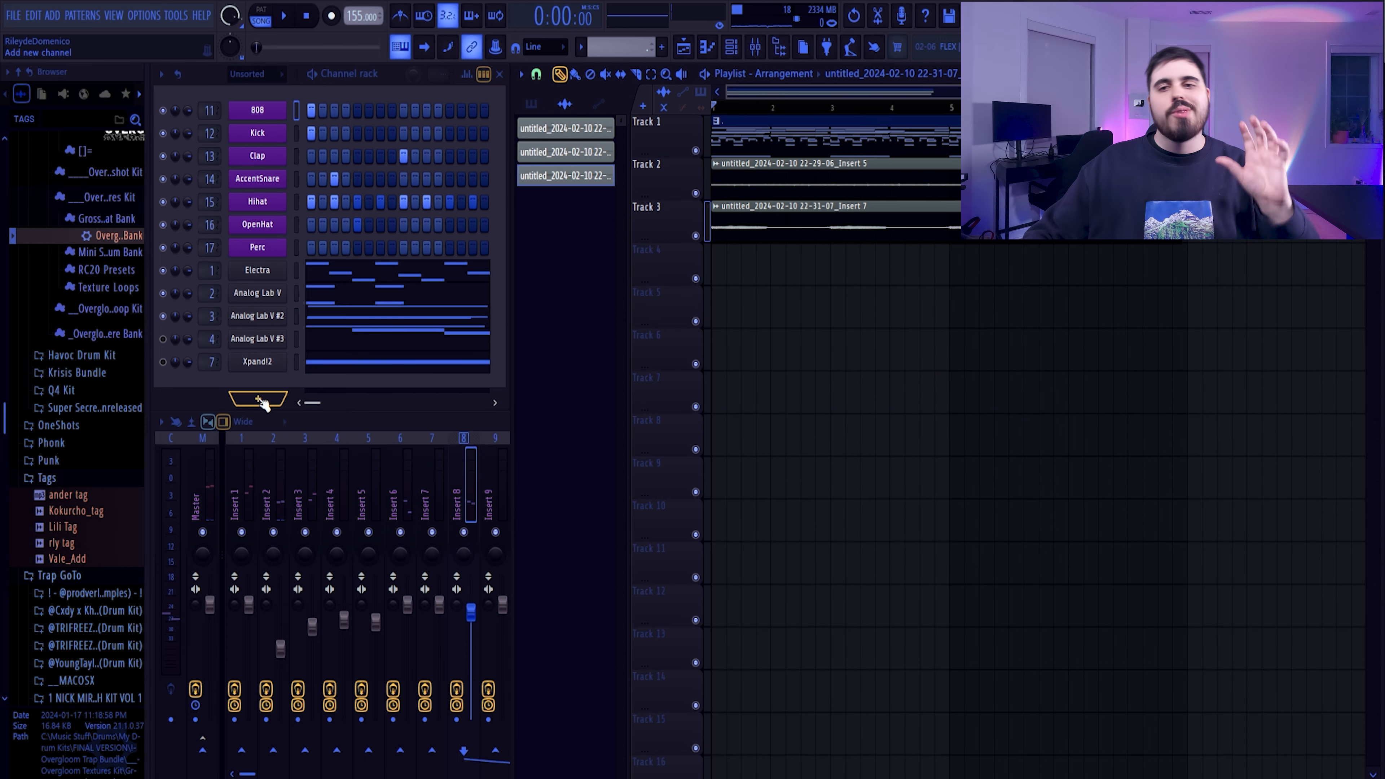
Add a Kontakt channel with Session Strings 2, set its main articulation to Spiccato and open the velocity-switch articulation choices
click(257, 395)
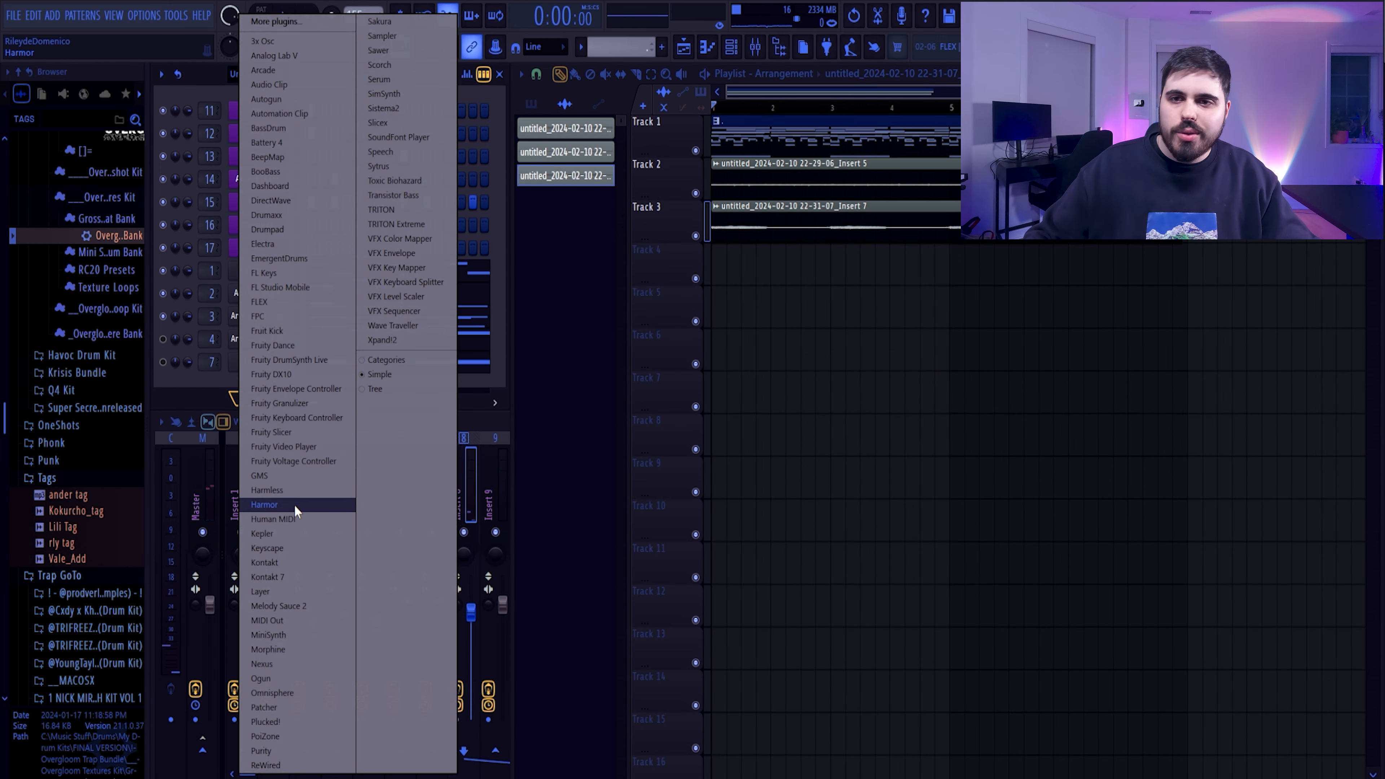
click(286, 563)
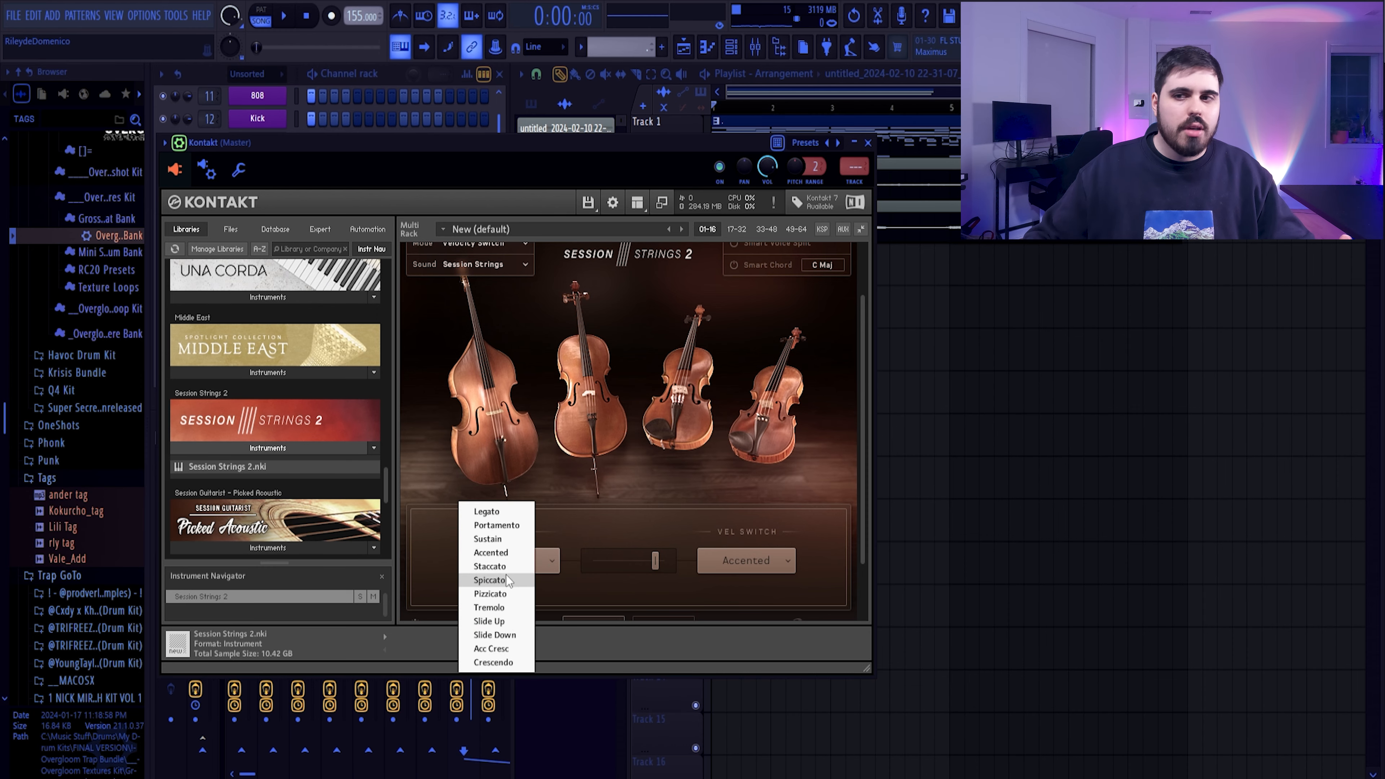
click(489, 579)
click(745, 560)
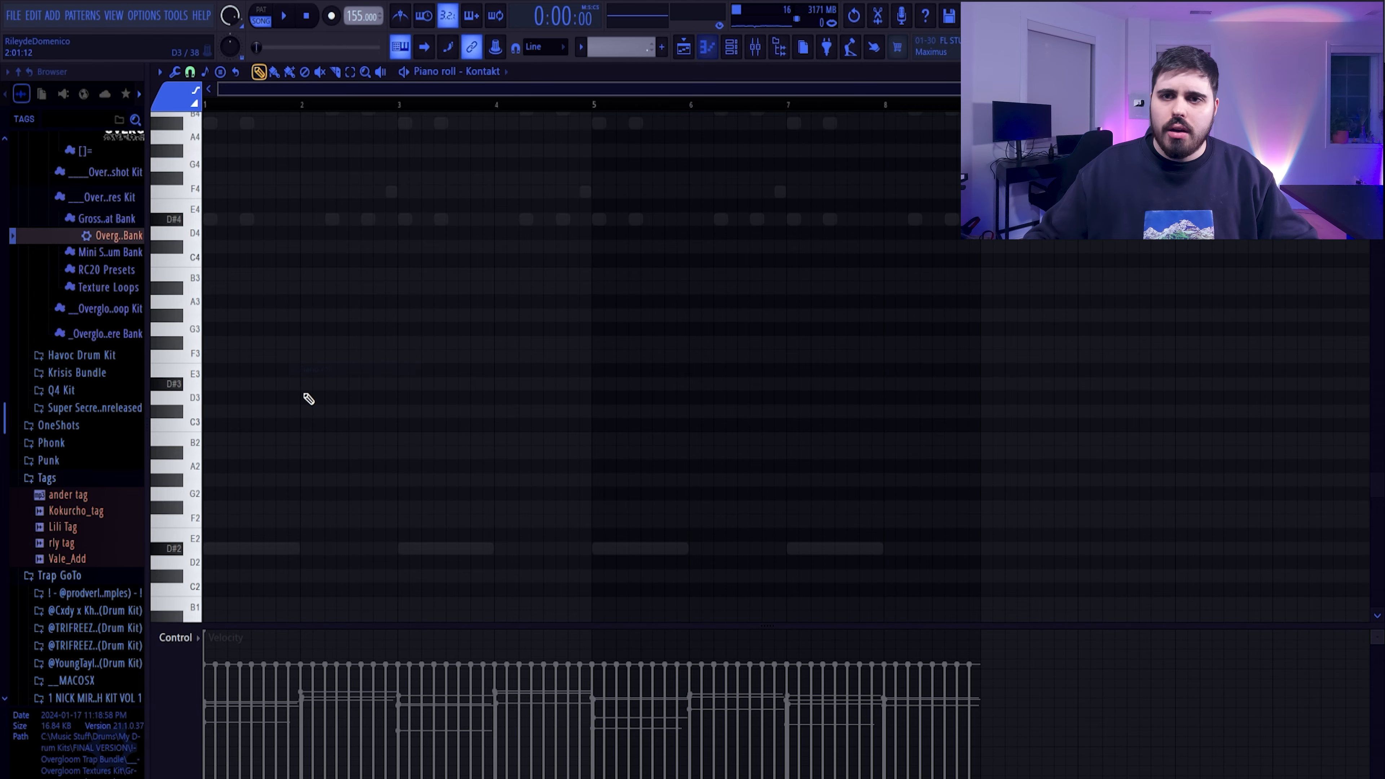
Write a short-note Kontakt pattern over bars 1–2 with D#, F# and F in octaves 4 and 5, plus A#4 in bar 1 and B4 in bar 2
scroll(288, 390, down, 2)
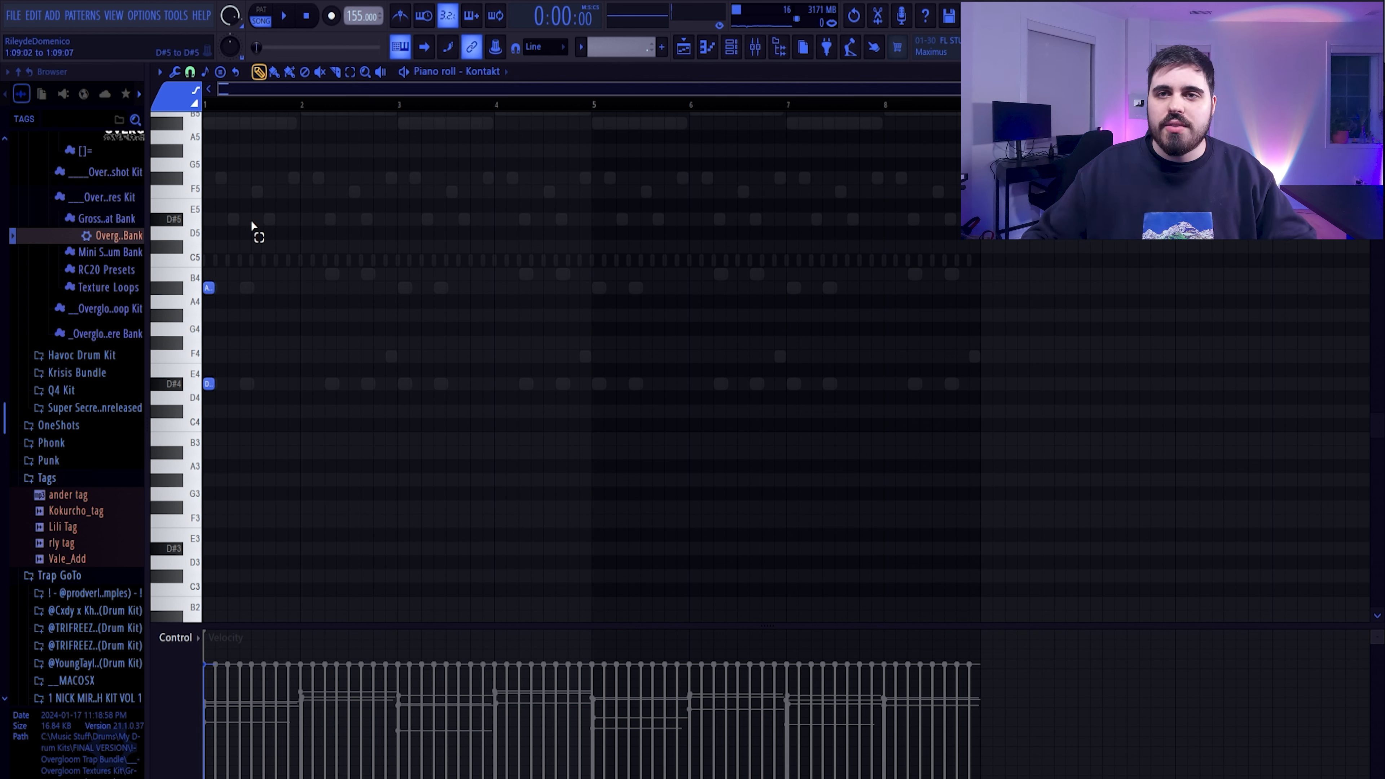
drag(251, 224, 103, 570)
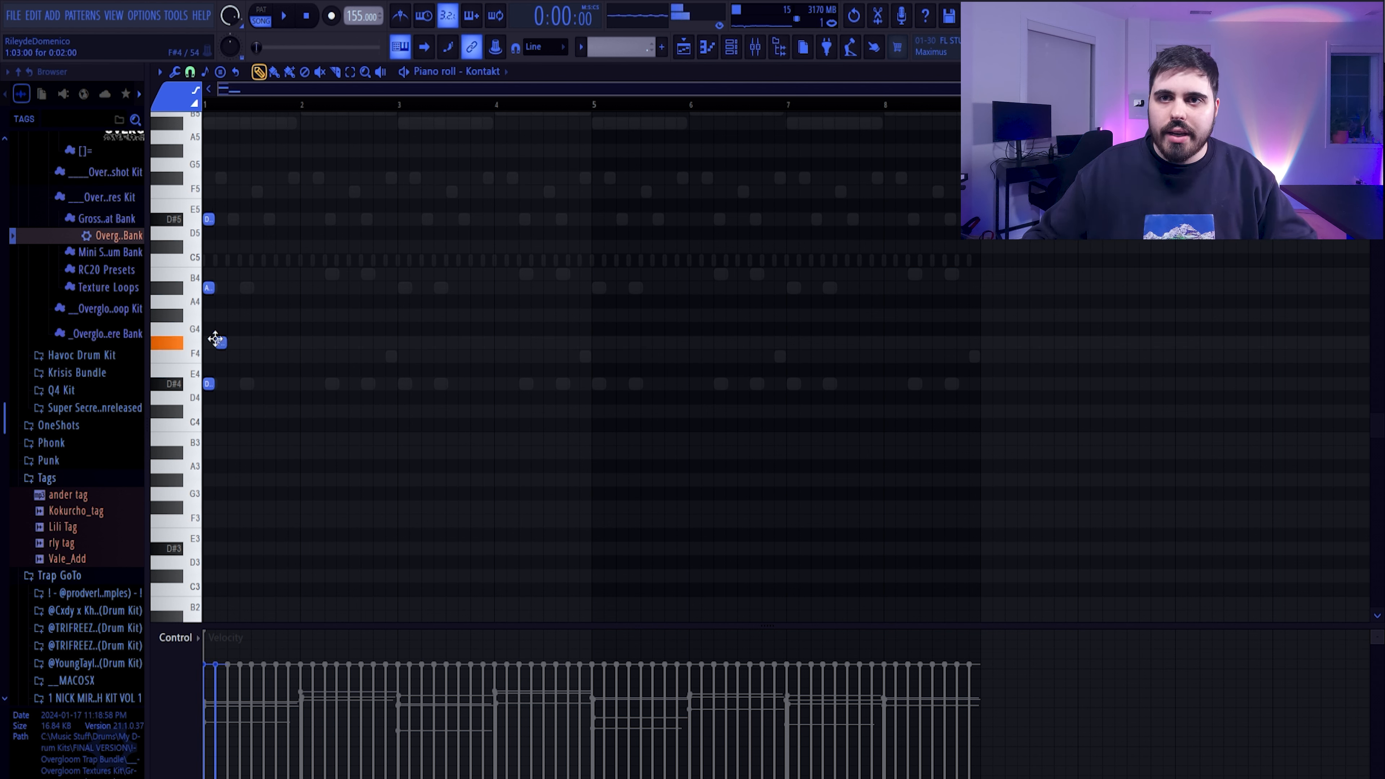
drag(254, 172, 115, 405)
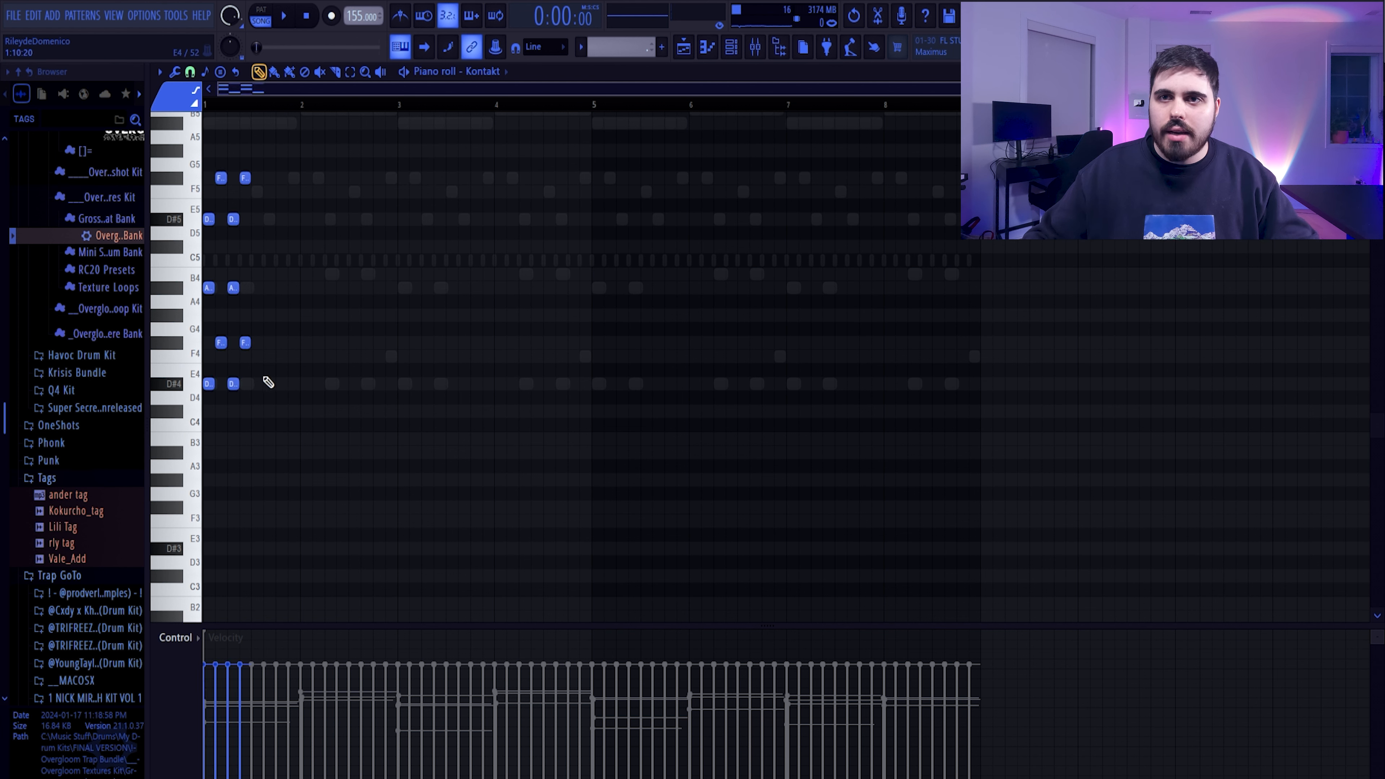
drag(275, 151, 103, 477)
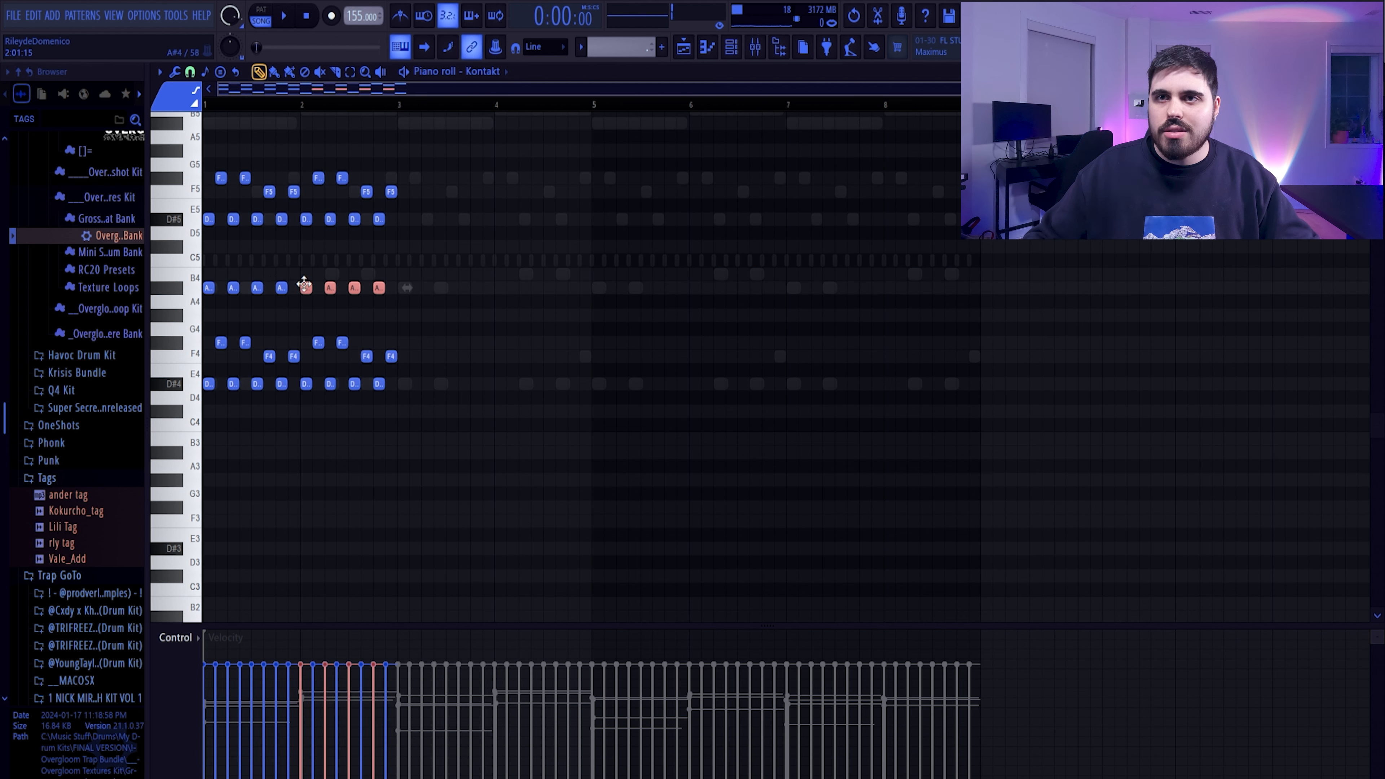
key(space)
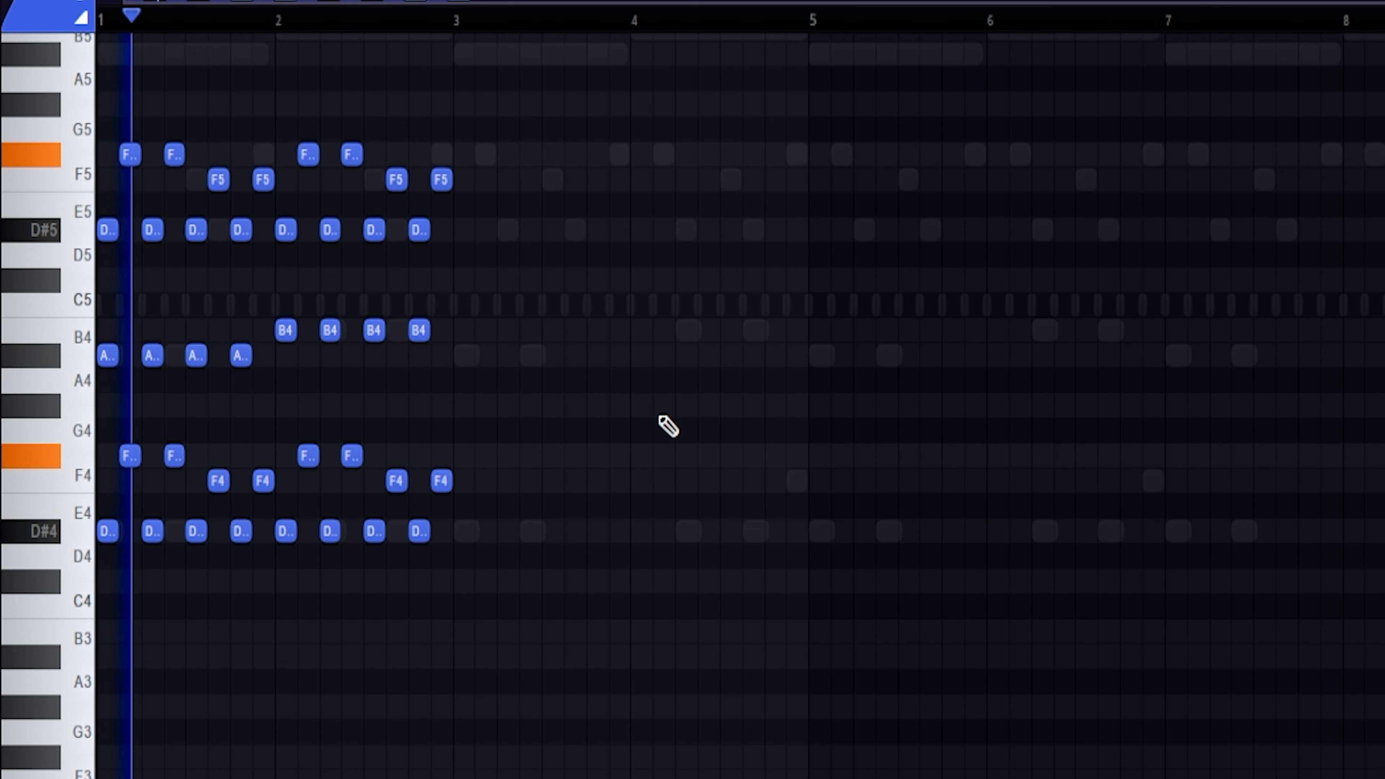
Duplicate the two-bar Kontakt string pattern into bars 3 and 4, and select all the notes
drag(471, 129, 206, 461)
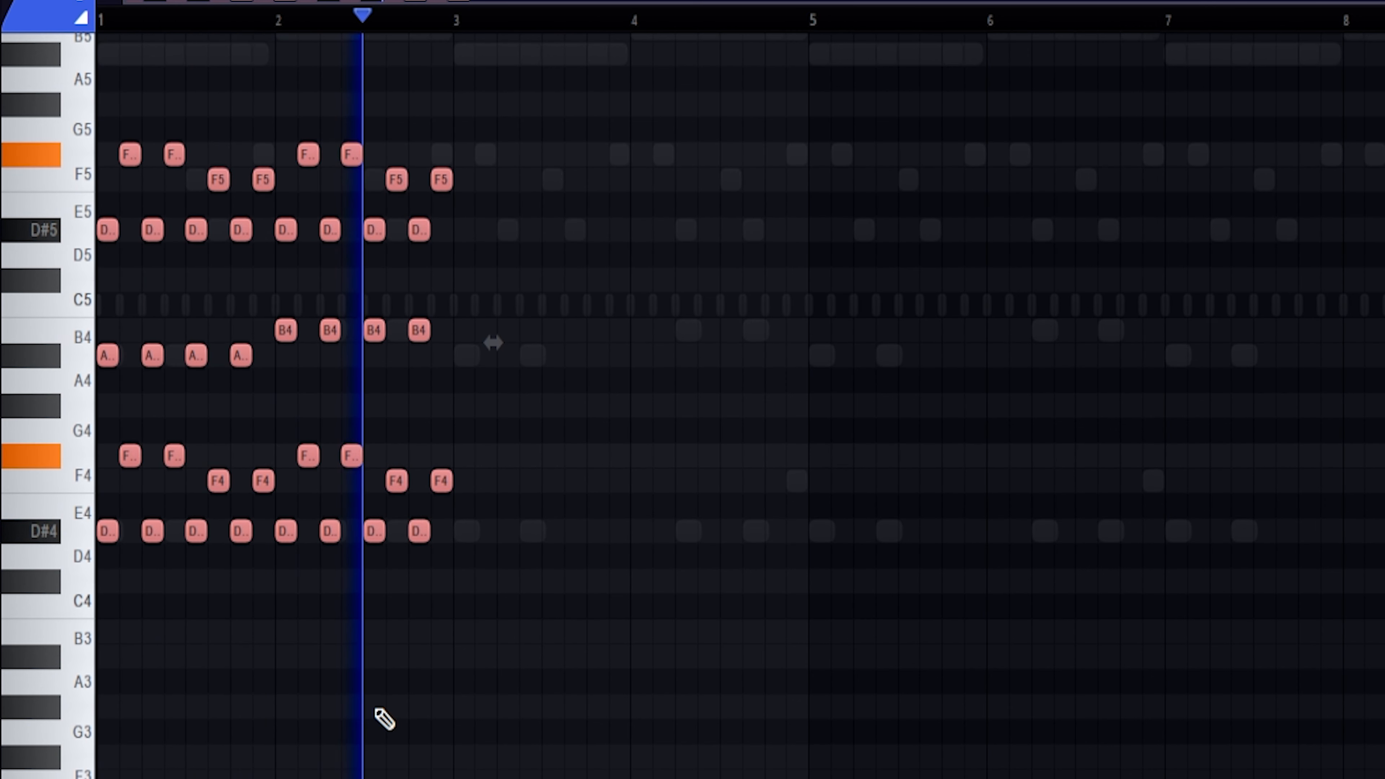
key(ctrl+b)
key(ctrl+d)
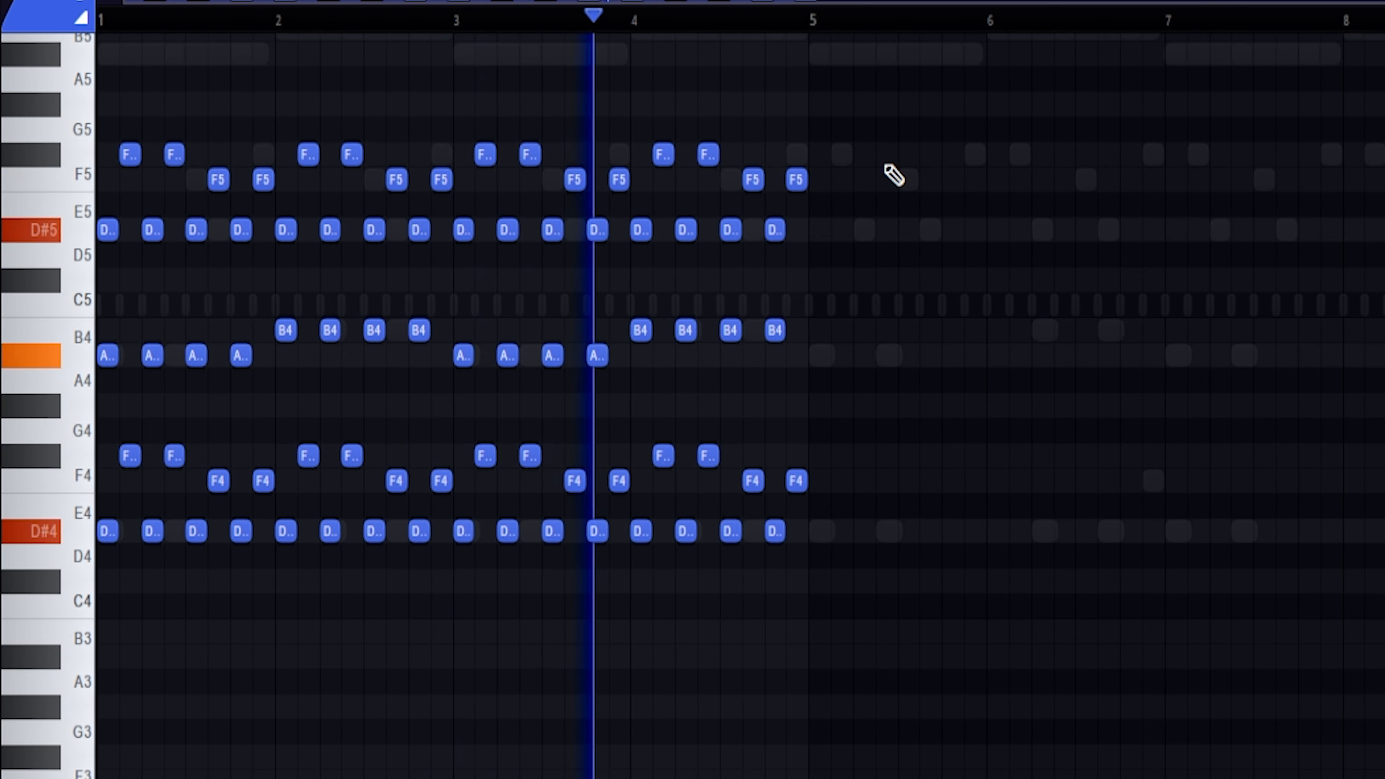
key(ctrl+a)
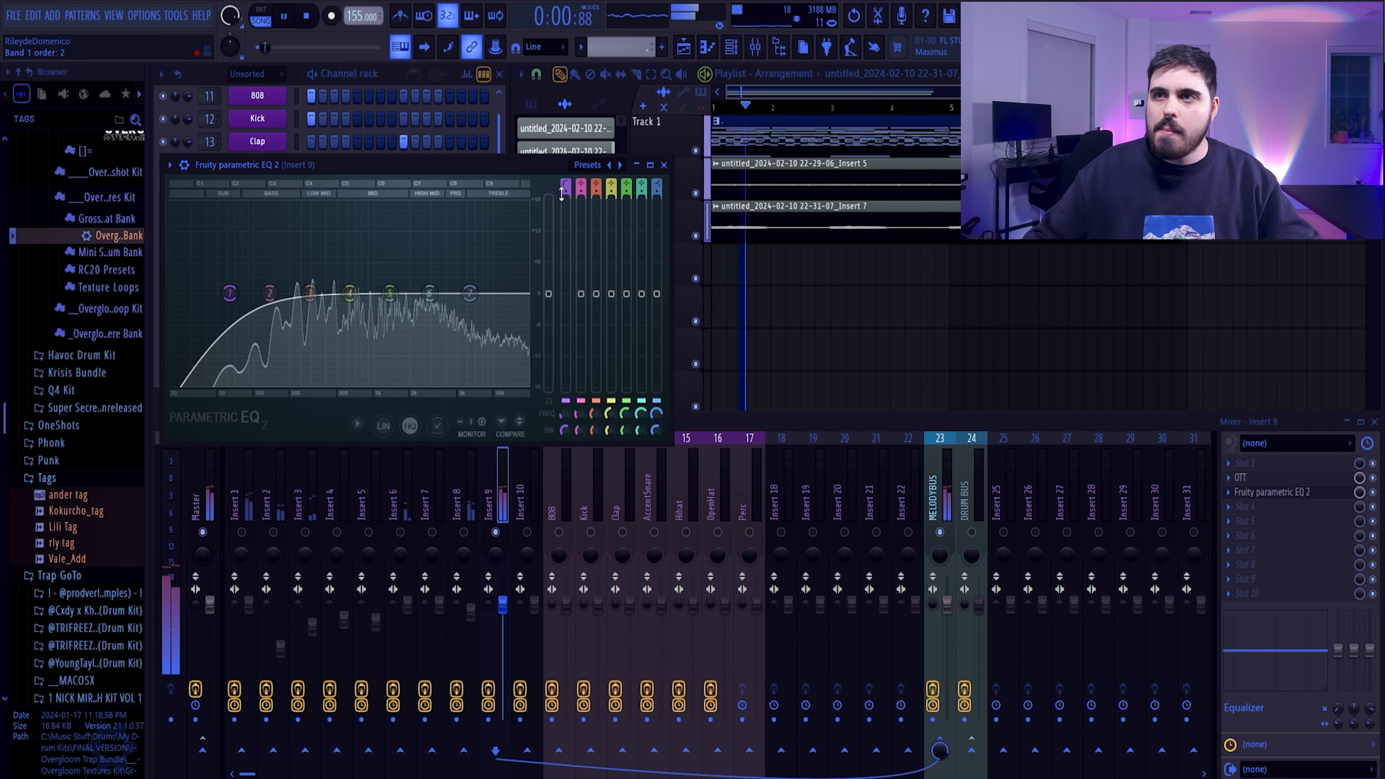
Steepen the band 1 low cut in Insert 9's Fruity Parametric EQ 2 and adjust its cutoff frequency
drag(562, 193, 561, 169)
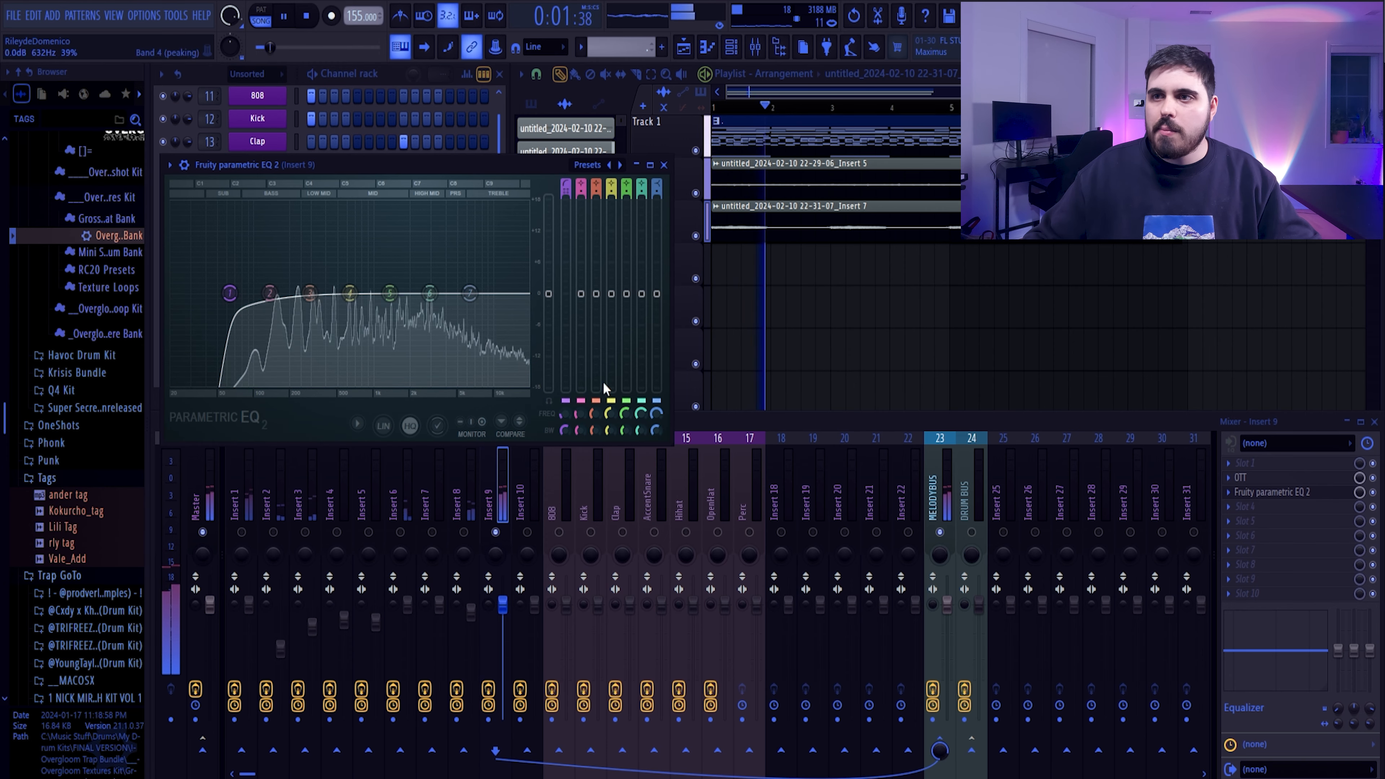
drag(565, 414, 565, 396)
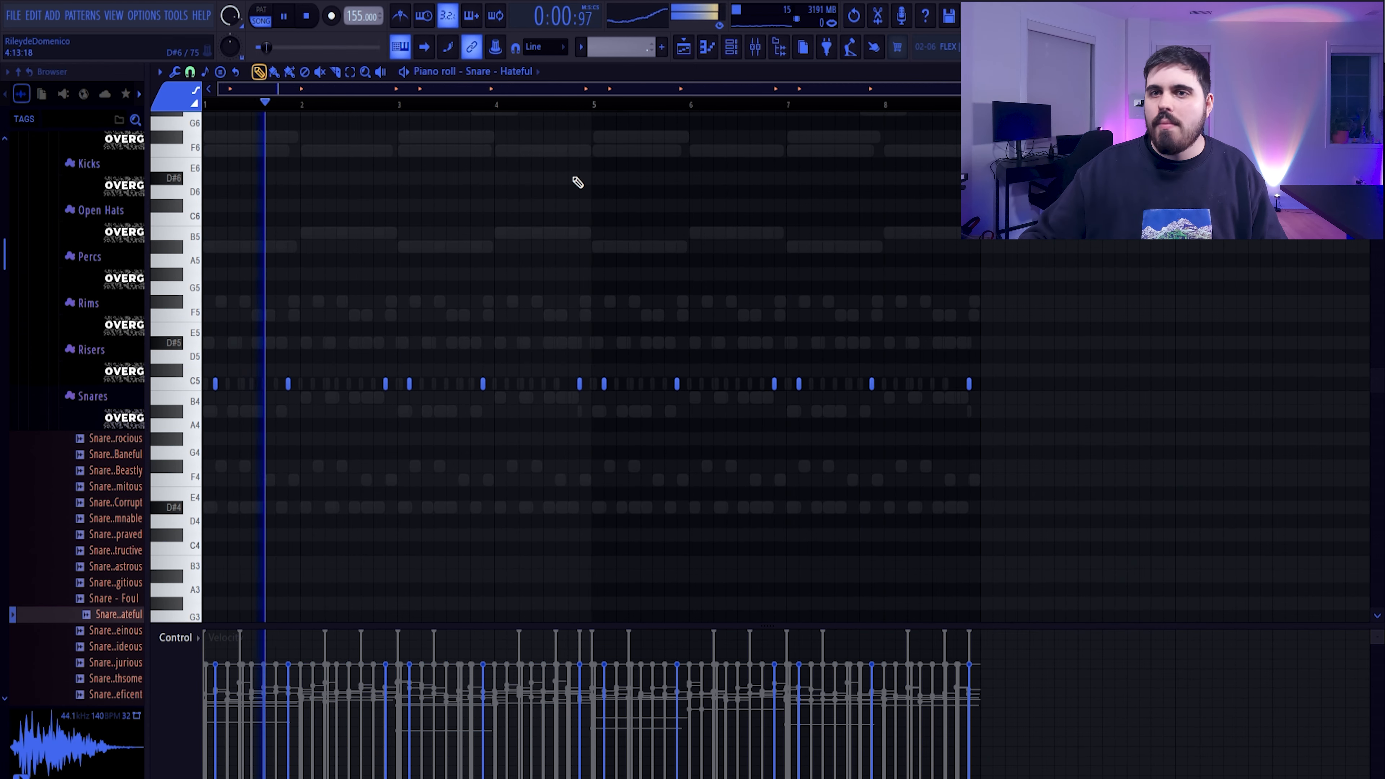
Transpose all Snare - Hateful notes down two semitones to A#4 in its piano roll
click(1373, 72)
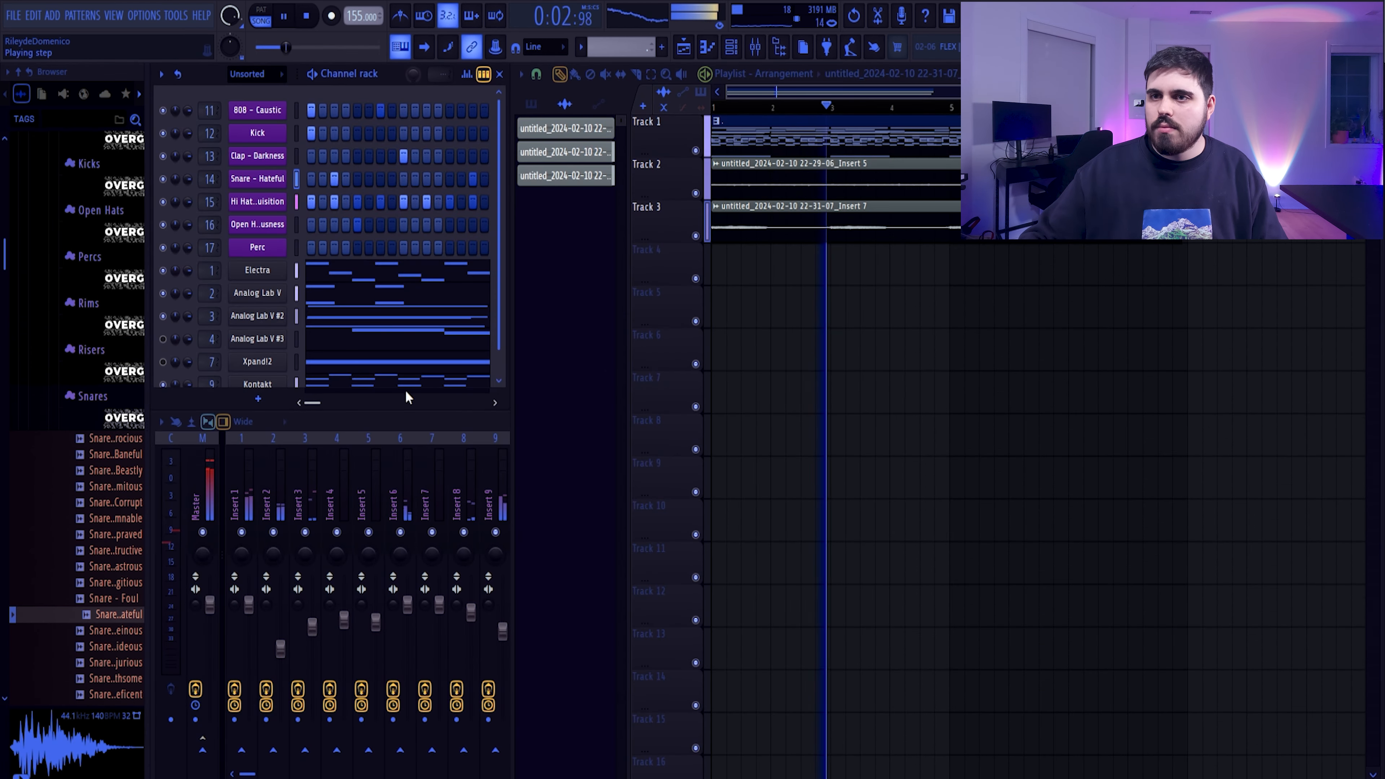
right_click(281, 177)
click(371, 178)
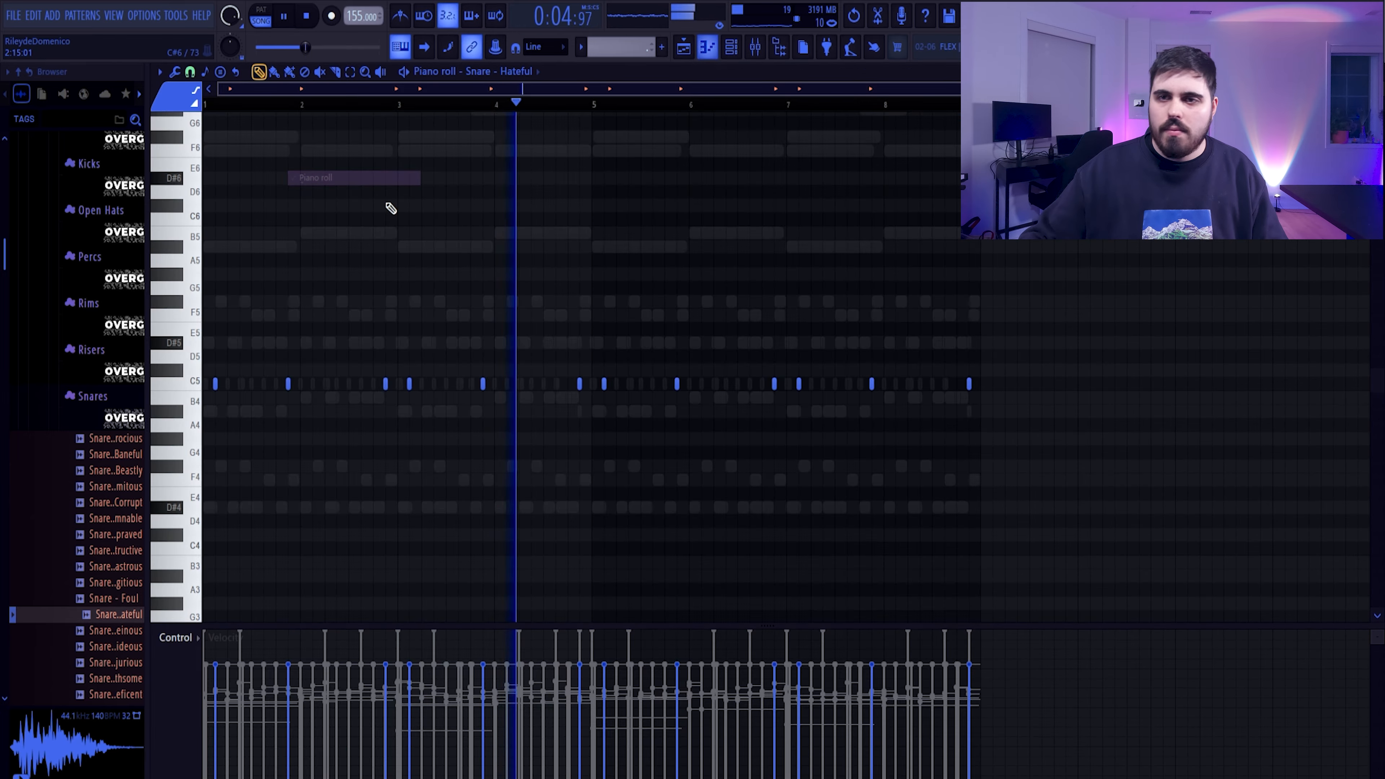
key(ctrl+a)
key(Down)
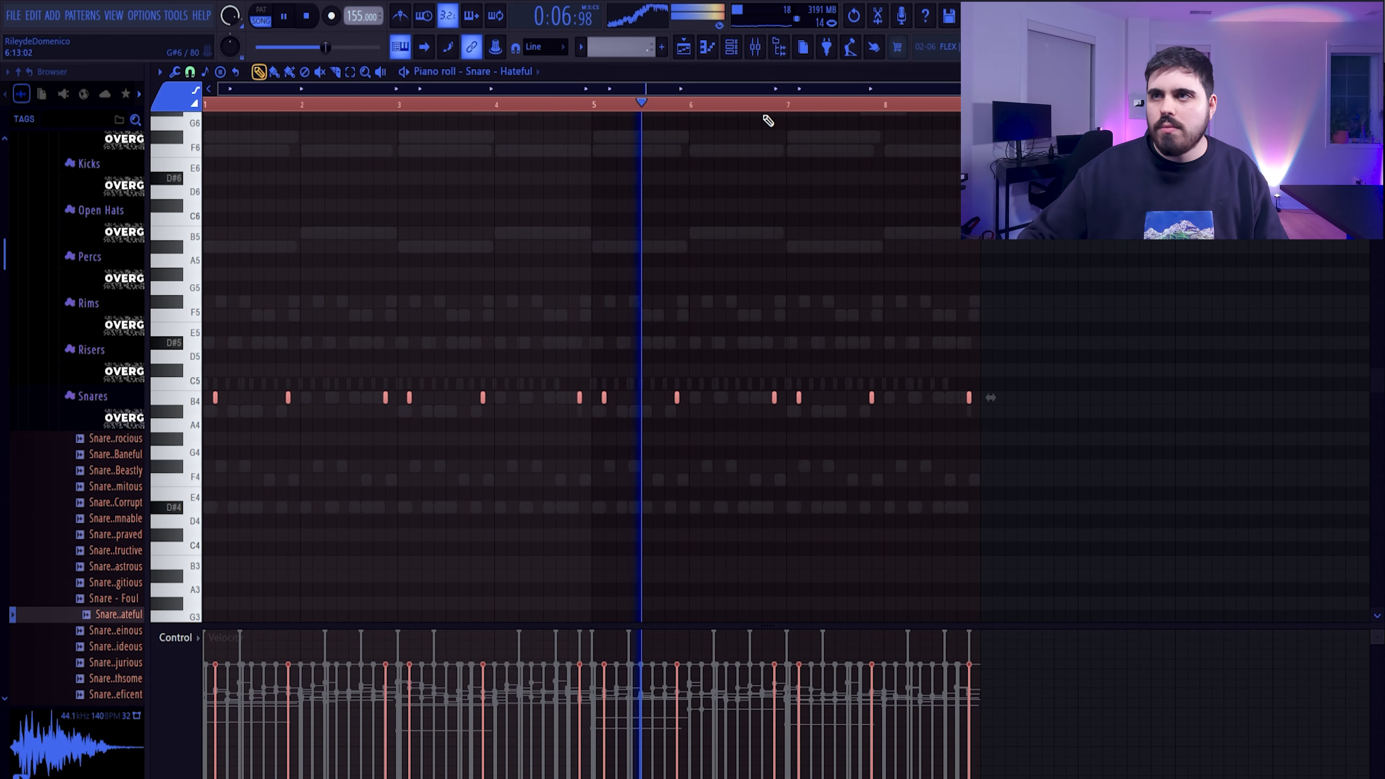
key(Down)
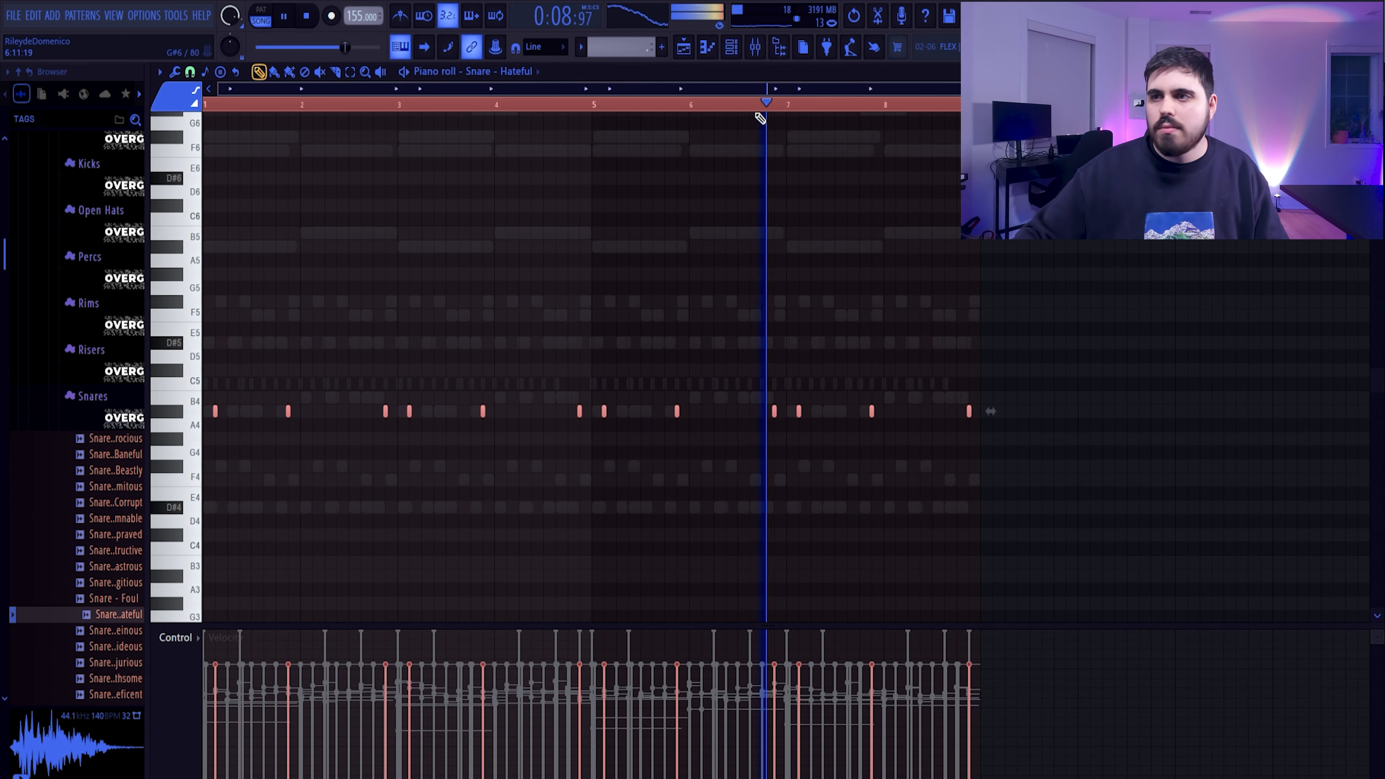
key(ctrl+d)
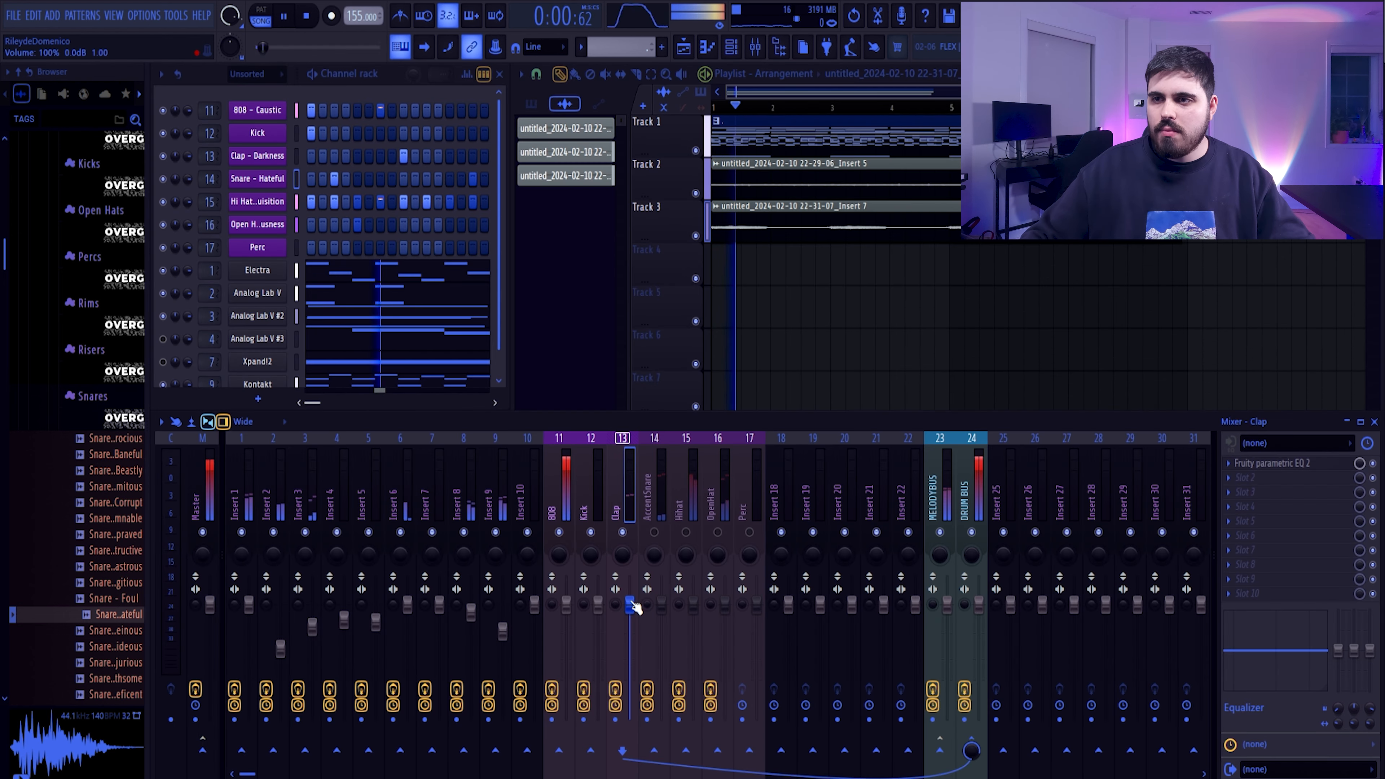
Lower the AccentSnare mixer level and set the Hihat track's volume to 90%
drag(660, 604, 661, 622)
click(698, 524)
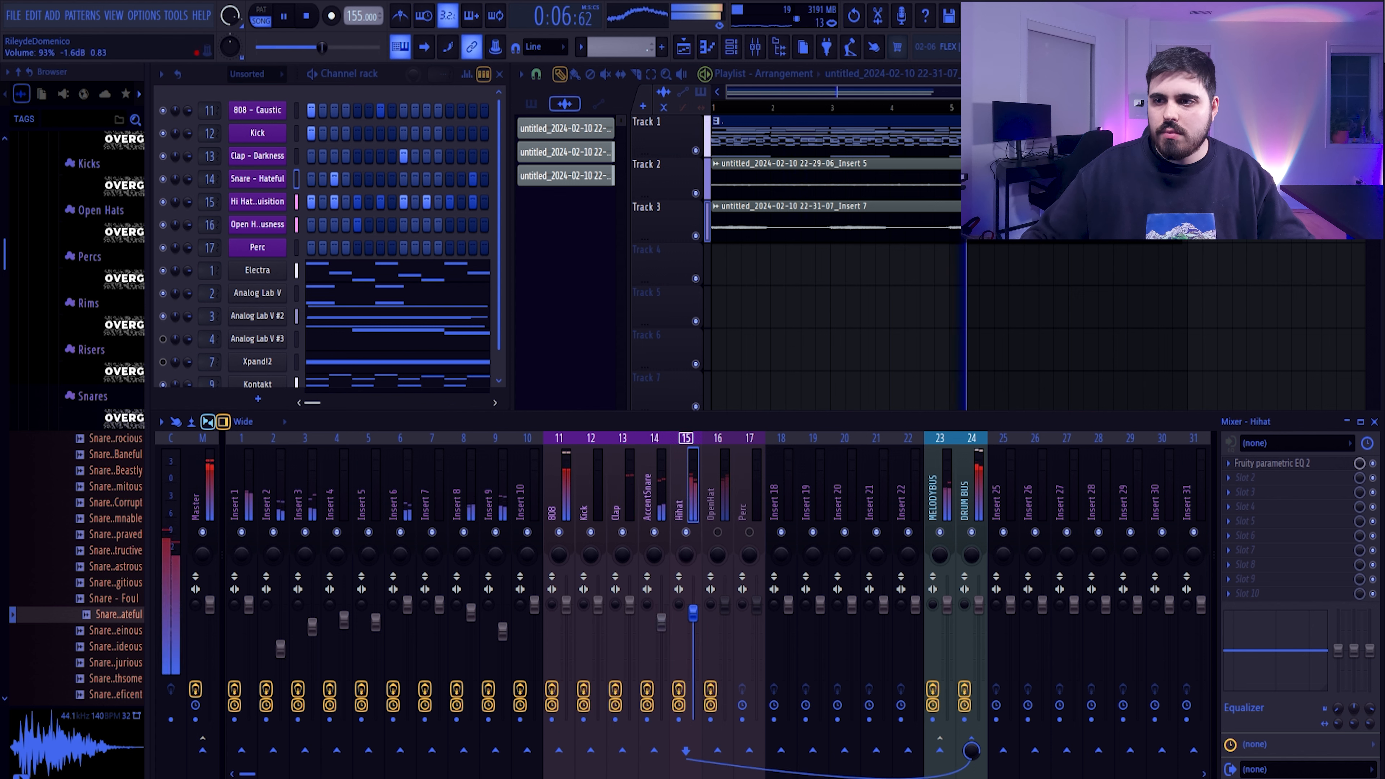
drag(692, 617, 692, 616)
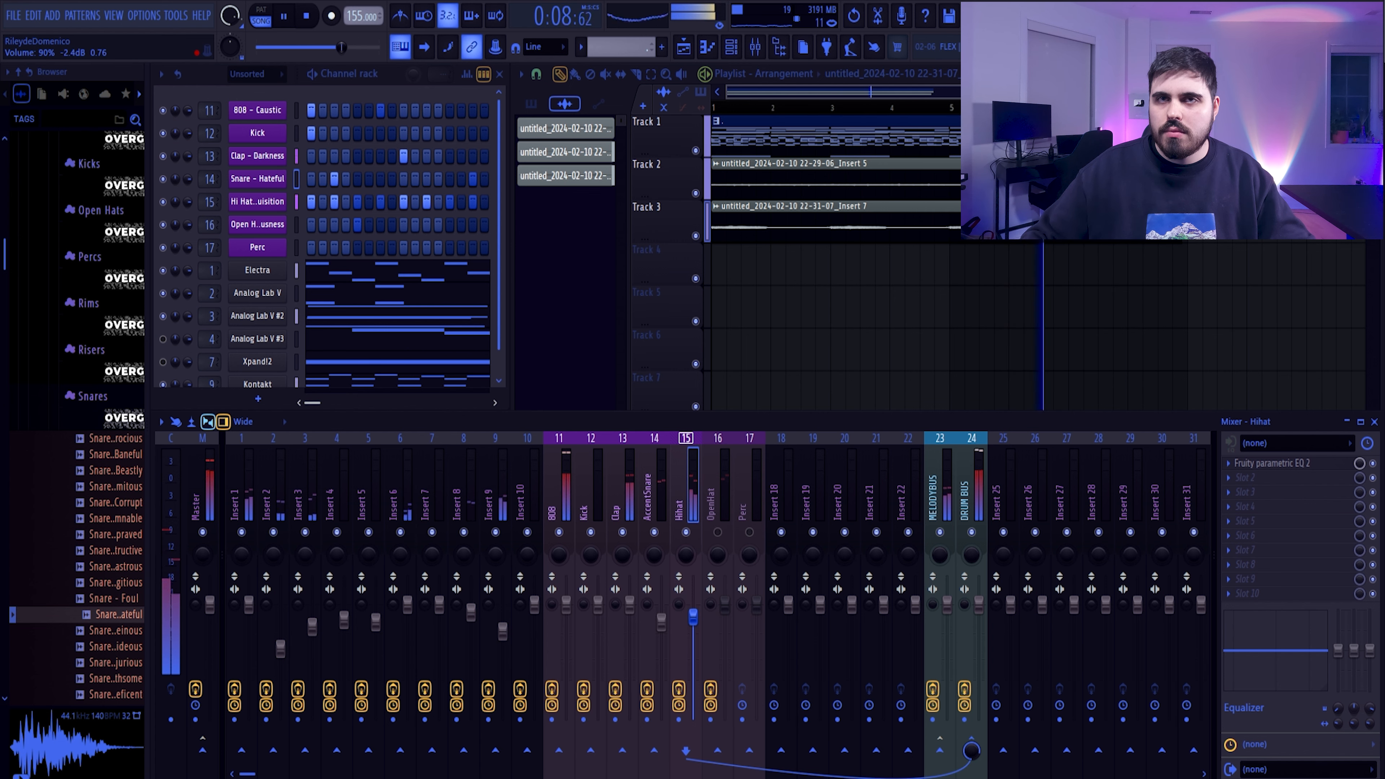